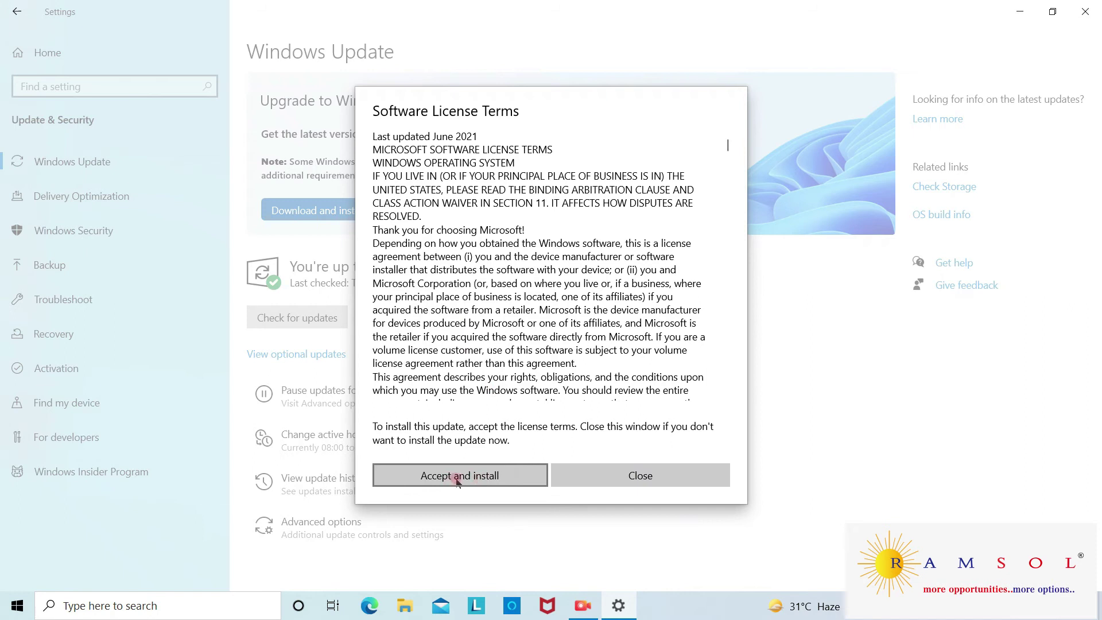
Accept the Windows 11 upgrade's license terms to install it, and reopen Windows Update to review its restart options.
click(458, 478)
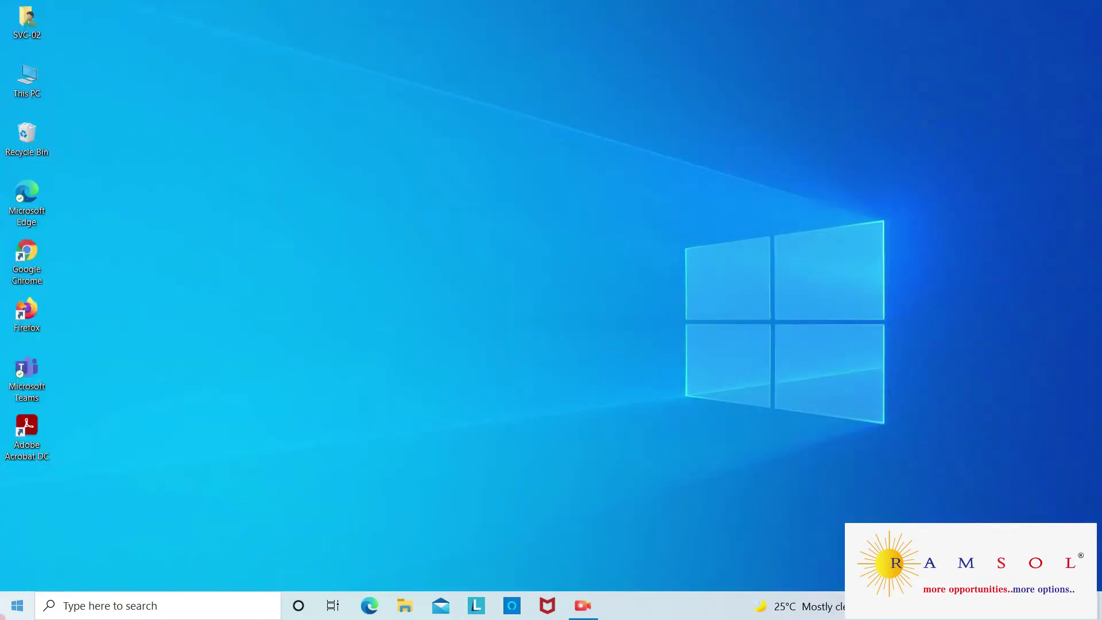
click(17, 605)
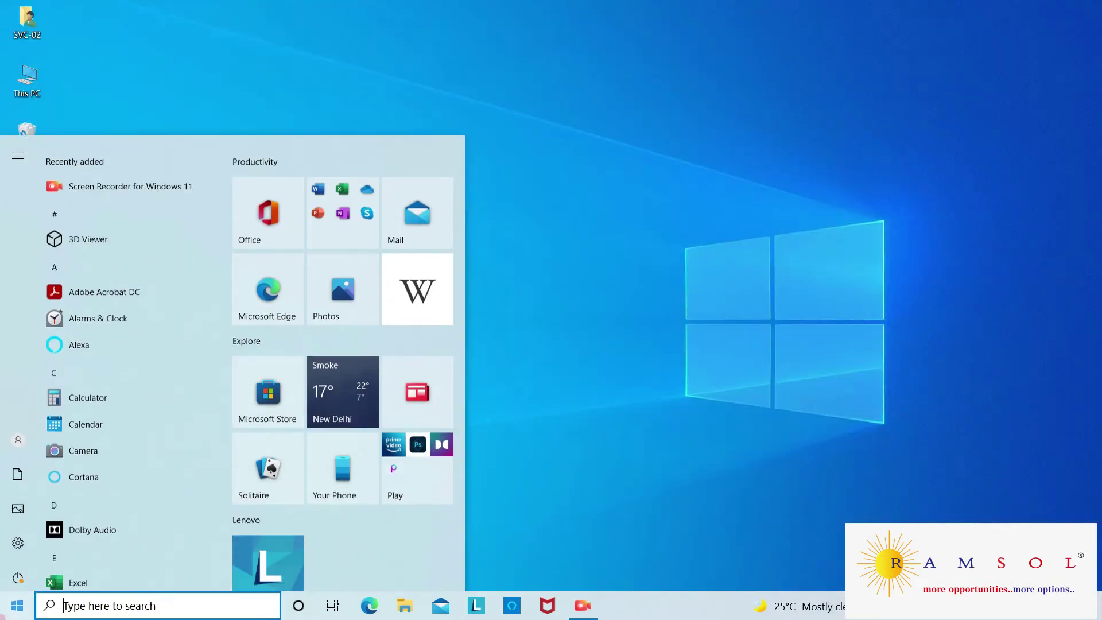
click(17, 543)
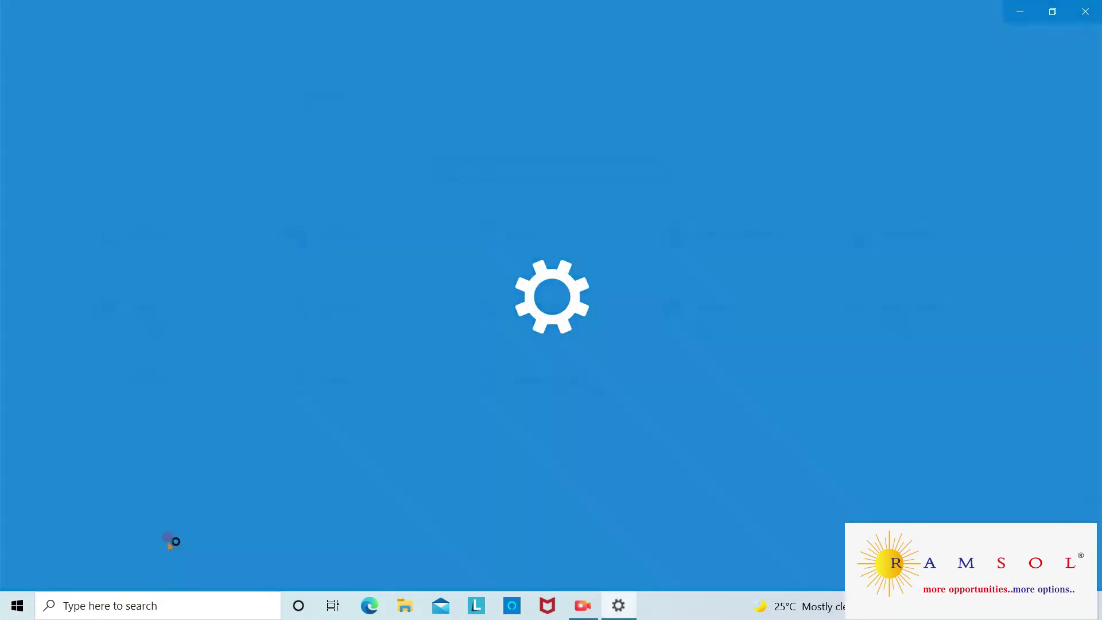
click(588, 383)
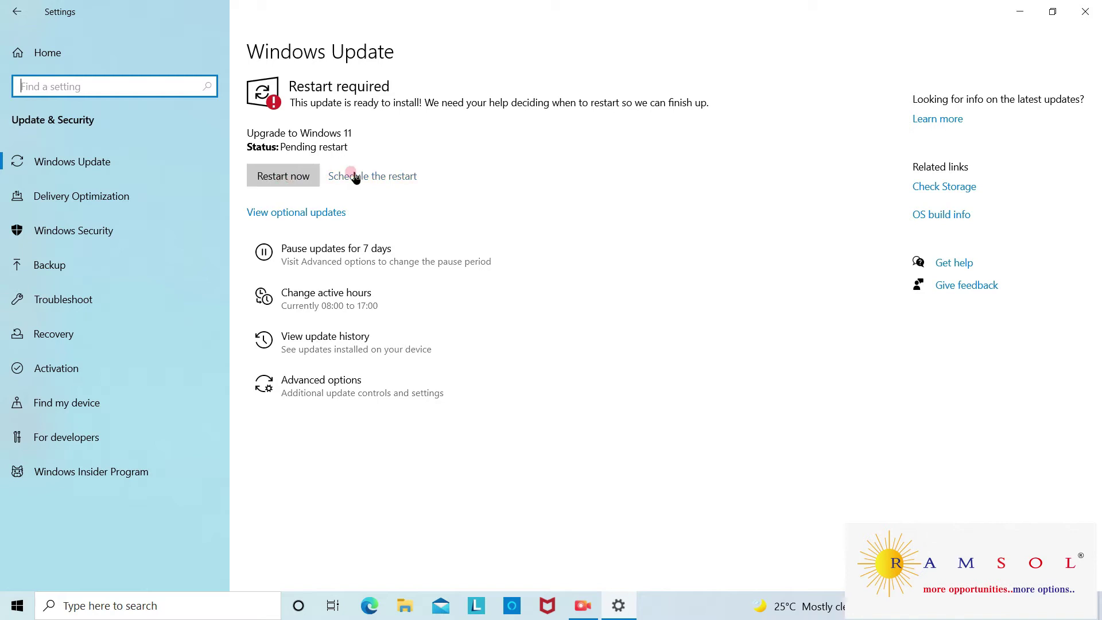
click(1086, 11)
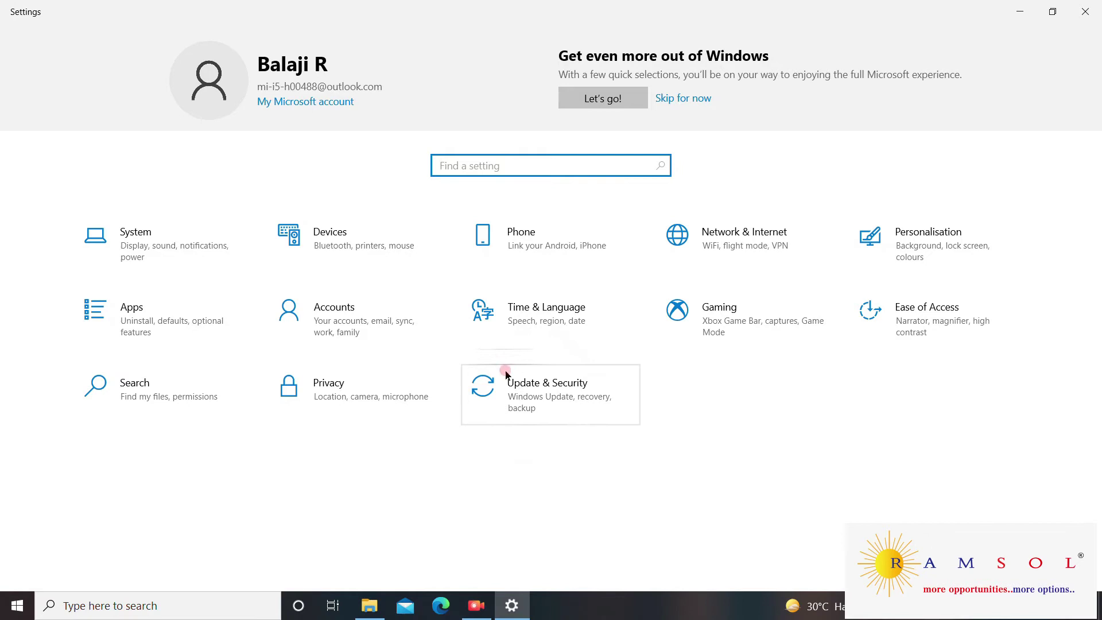
Check for available updates under Update & Security, and close Settings.
click(577, 399)
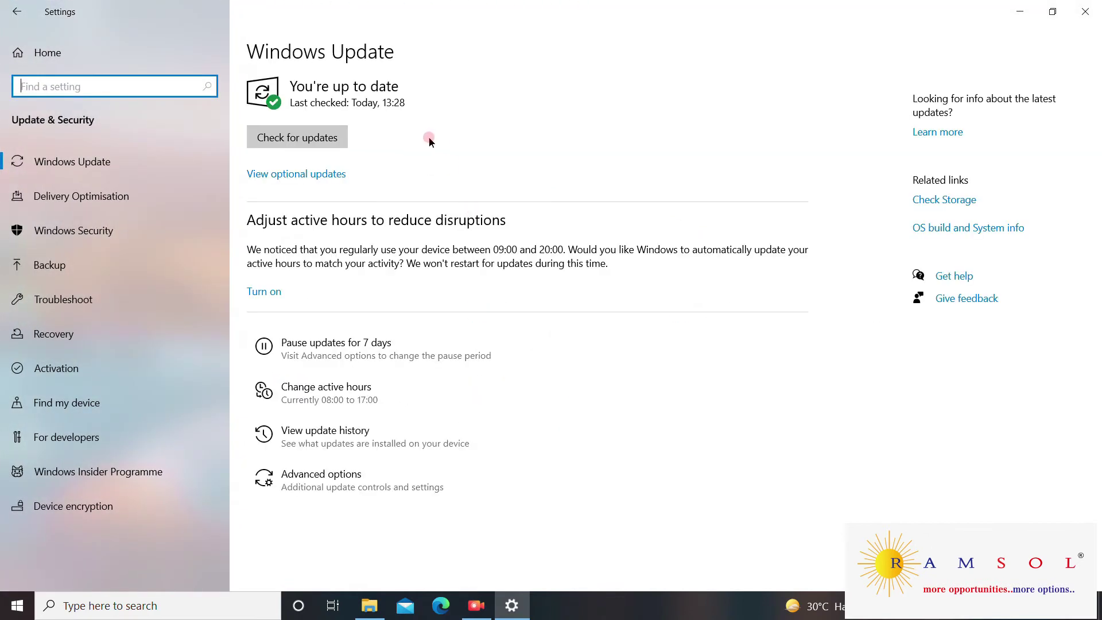
click(304, 137)
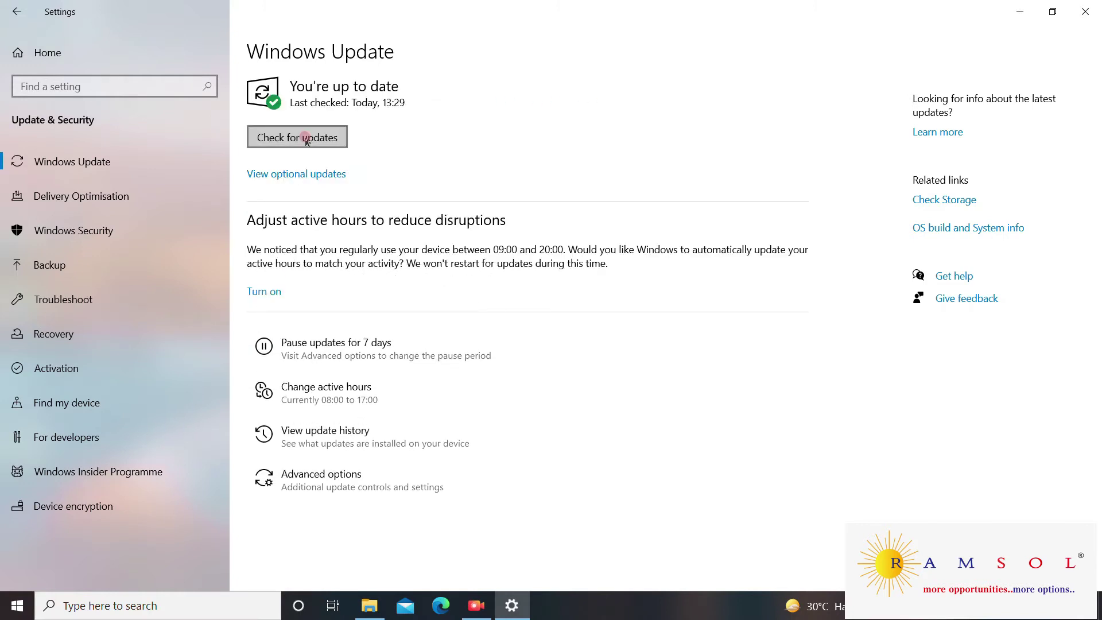
click(1086, 11)
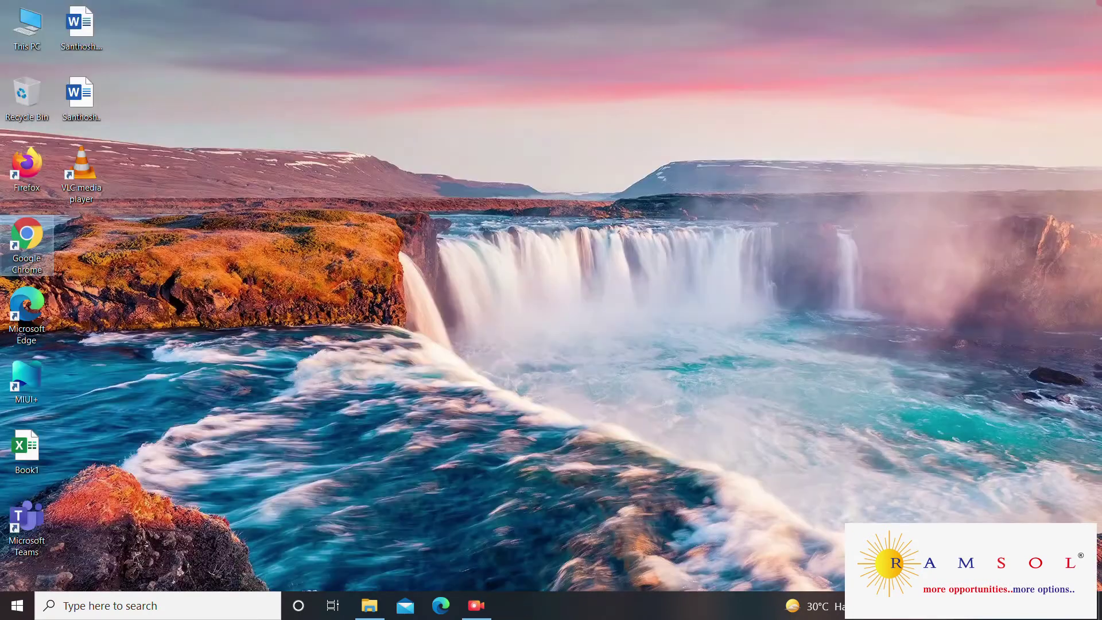
In Google Chrome, search Google for "windows 11" and open Microsoft's Download Windows 11 page.
key(Return)
text(g)
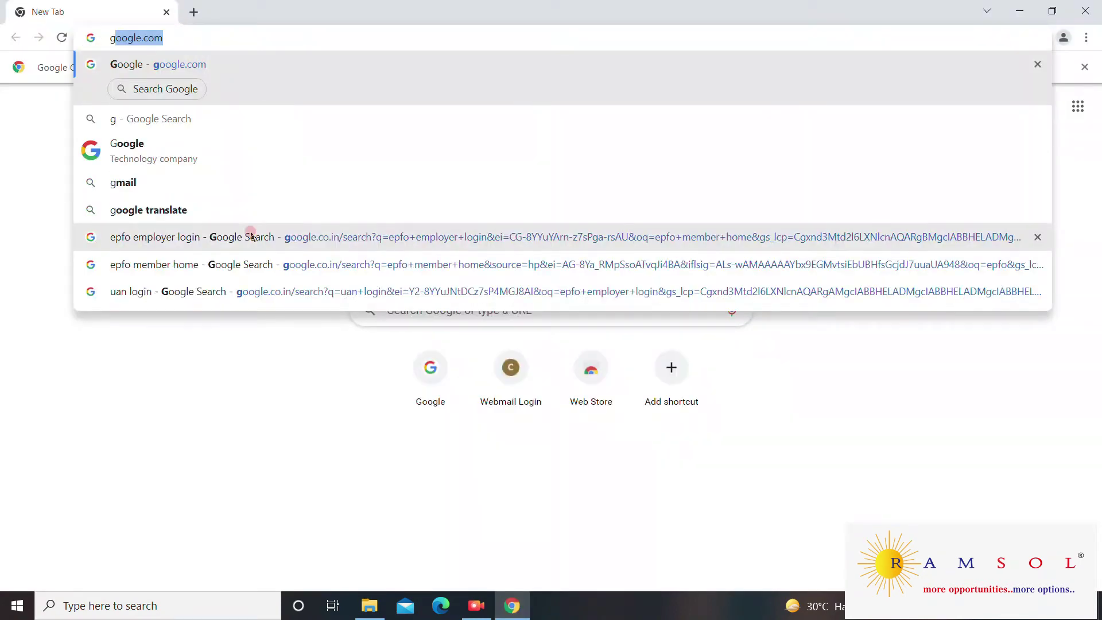
key(Return)
text(win)
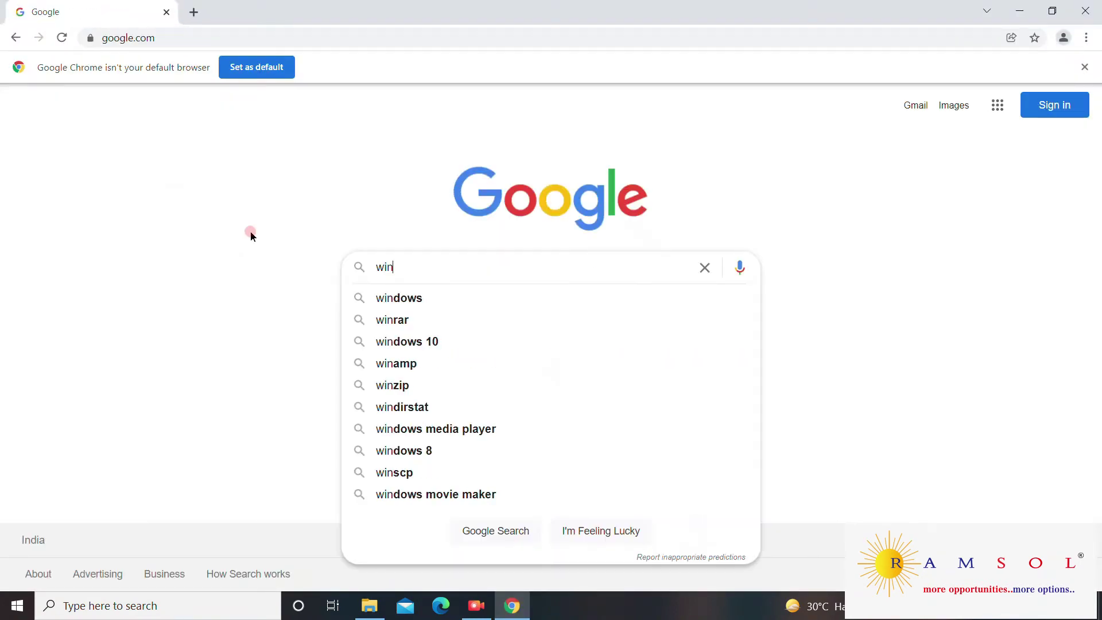
text(dows 11)
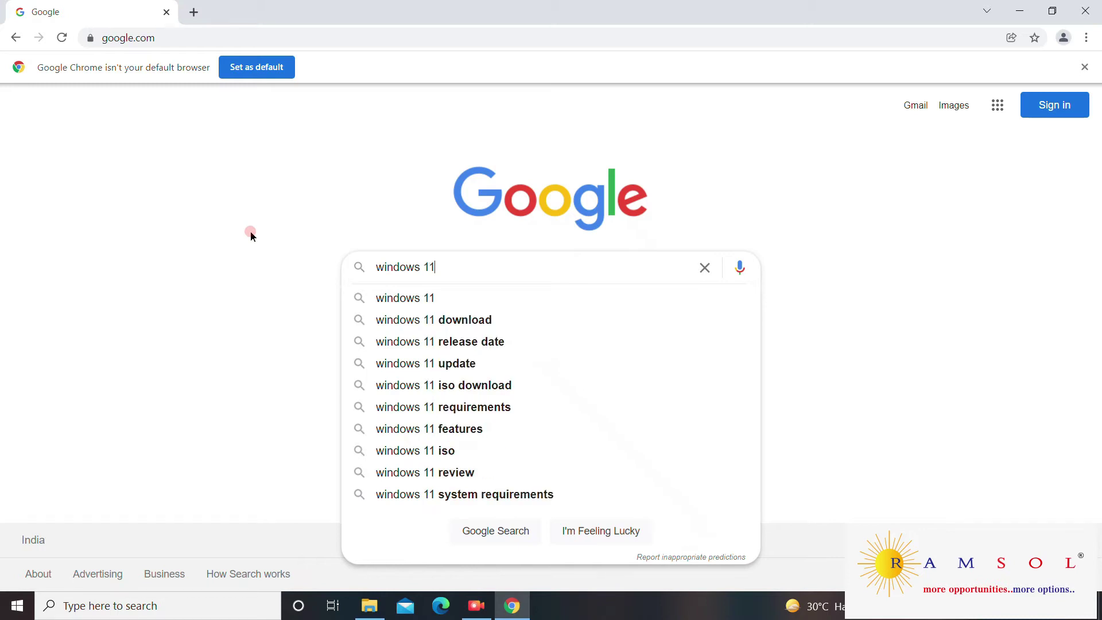
key(Return)
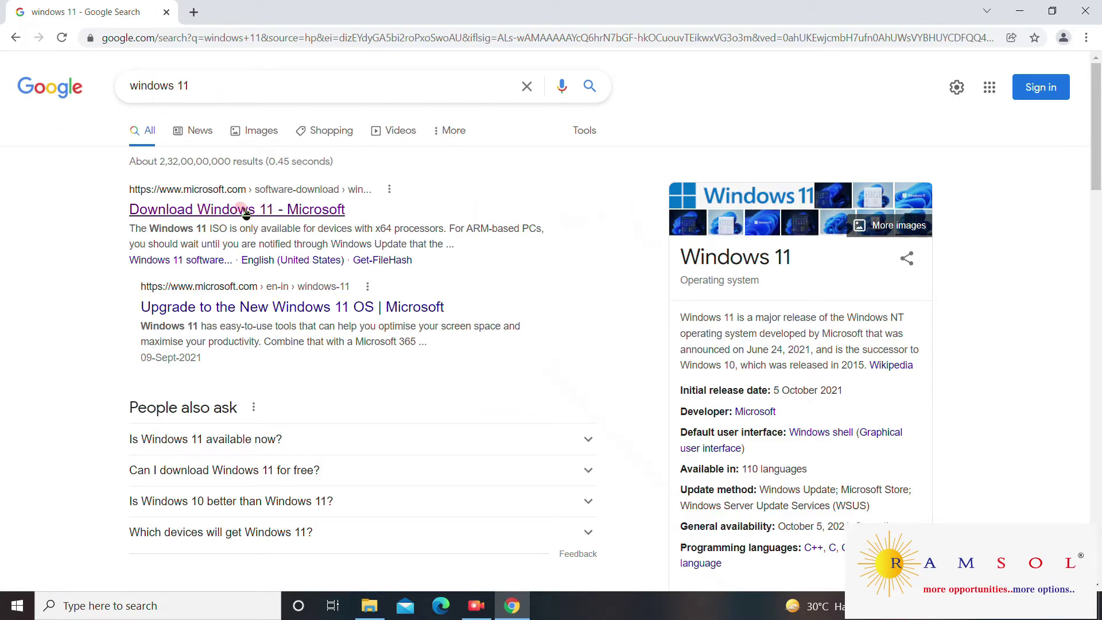
click(221, 210)
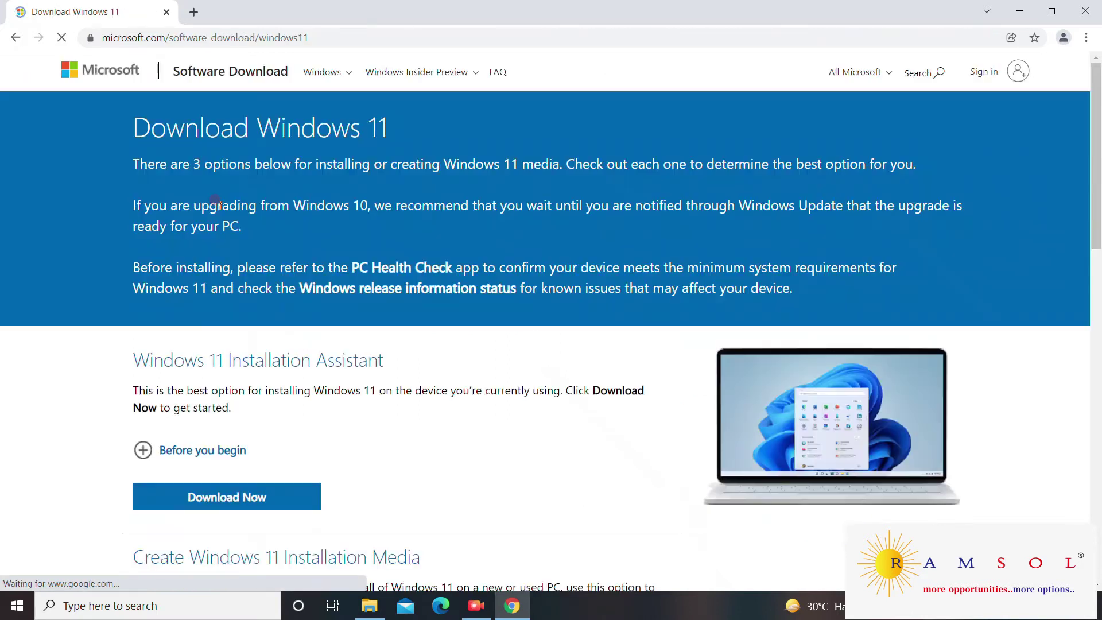
Expand the Installation Assistant's "Before you begin" notes and read the conditions for upgrading a Windows 10 PC.
scroll(220, 205, down, 1)
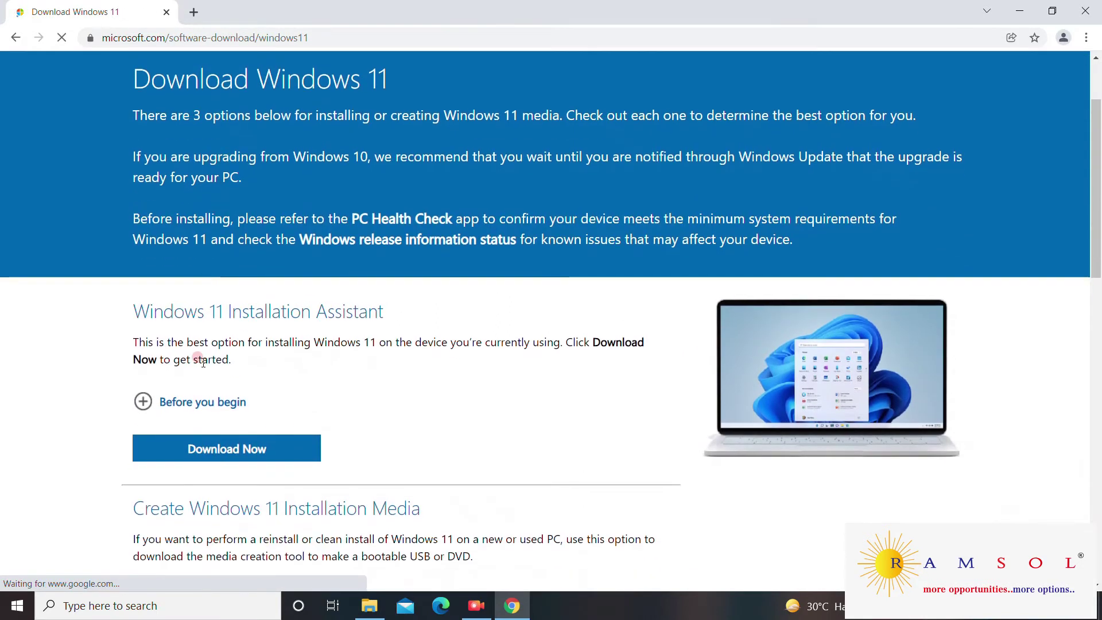
click(201, 407)
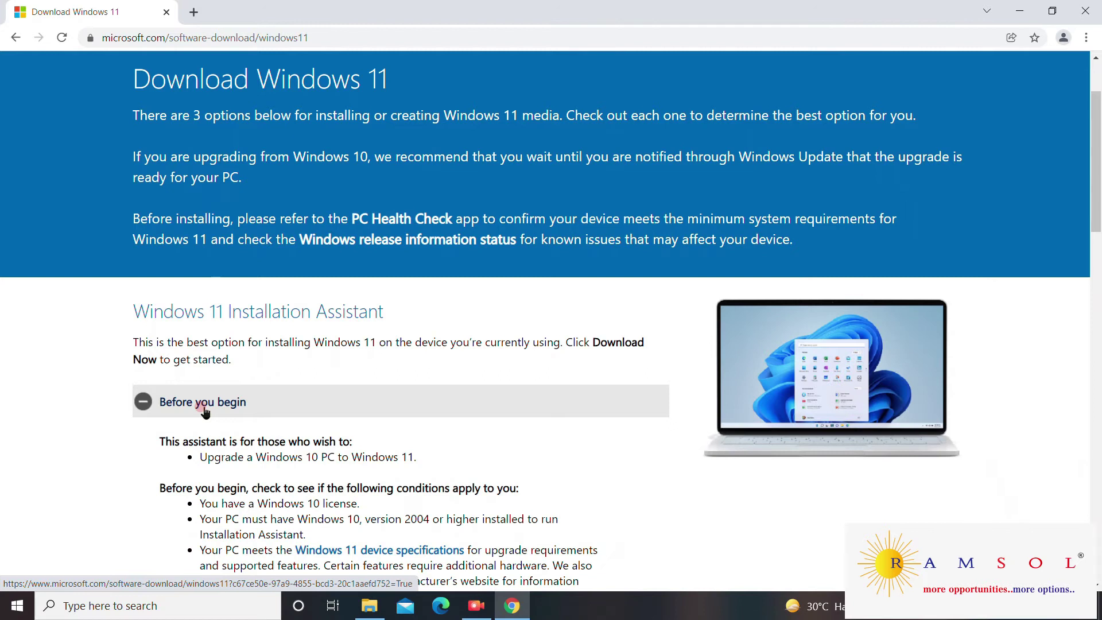
scroll(204, 402, down, 2)
drag(201, 347, 416, 344)
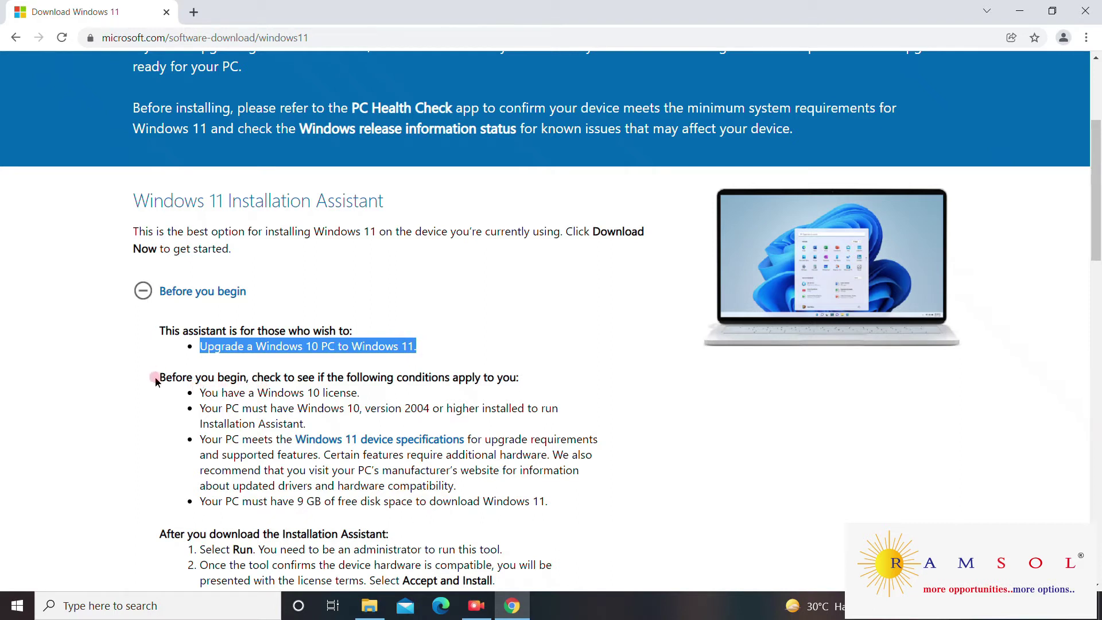
drag(156, 379, 246, 378)
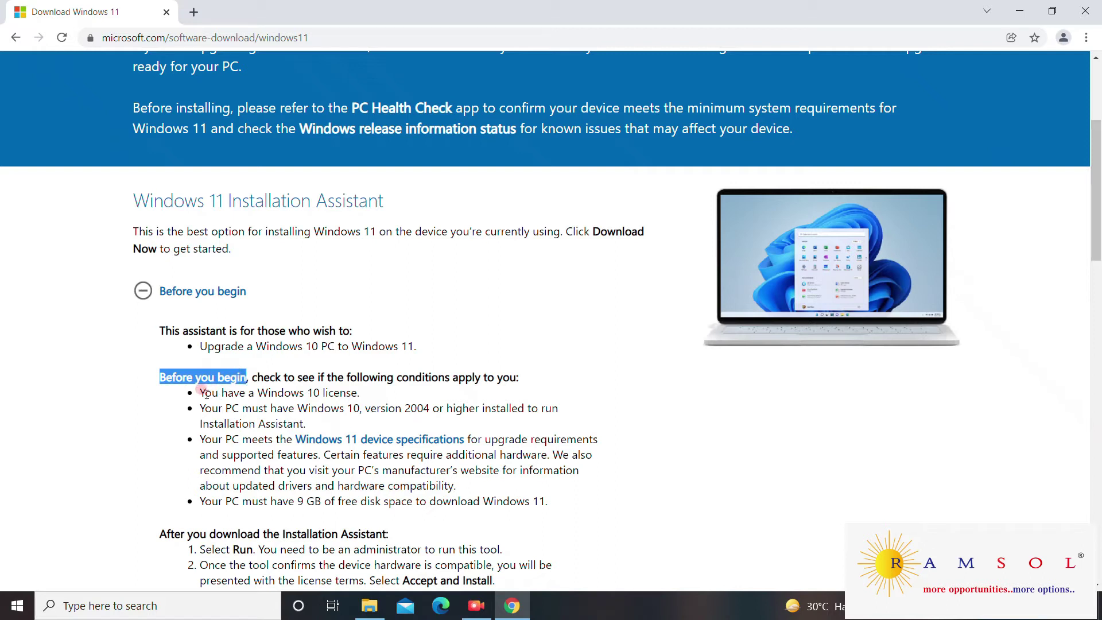
drag(205, 394, 358, 395)
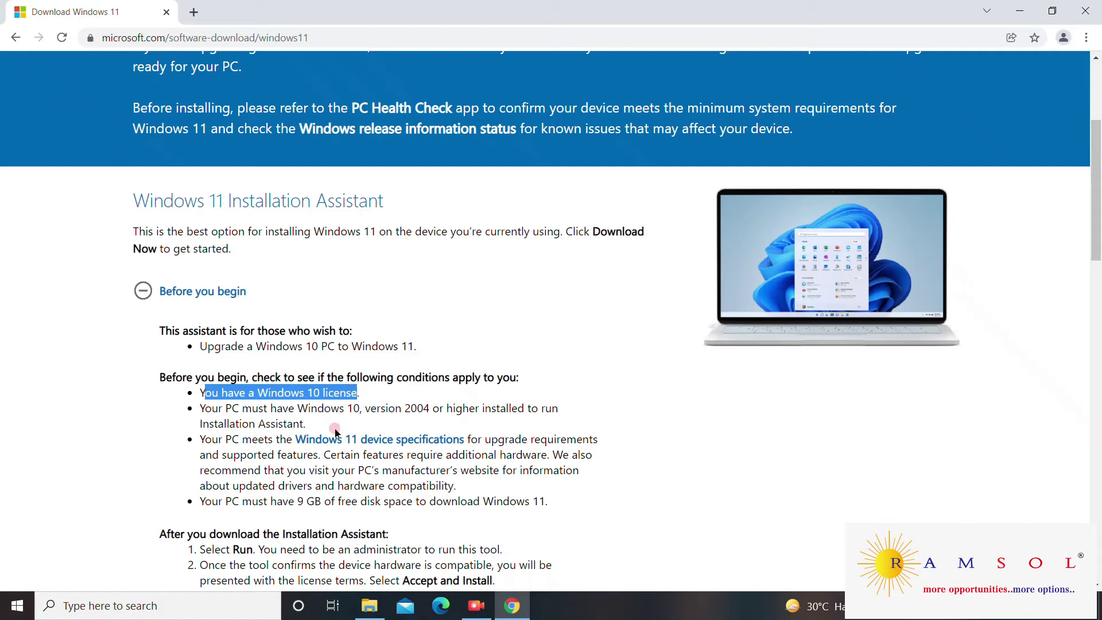
drag(198, 408, 370, 425)
scroll(609, 390, down, 7)
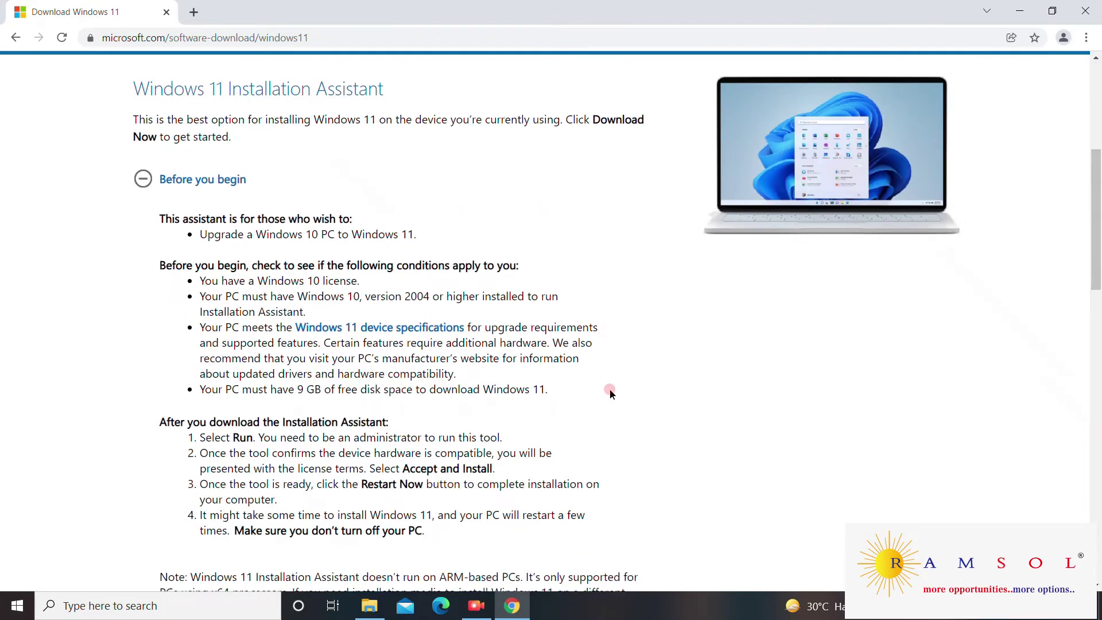
Choose Windows 11 as the Disk Image (ISO) to download and submit the choice.
scroll(611, 393, down, 5)
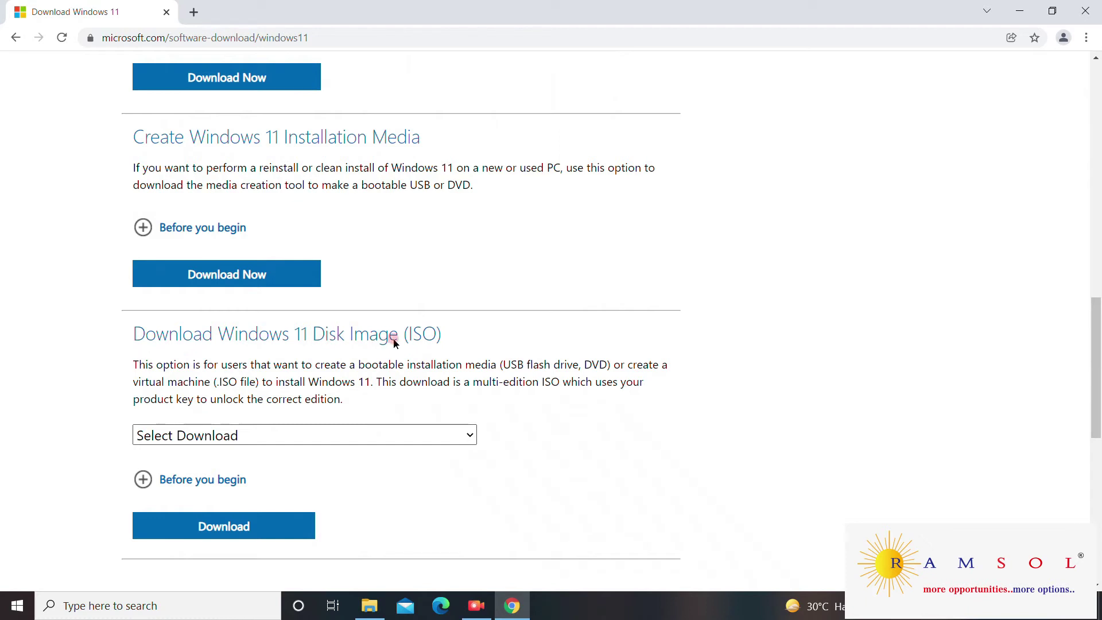
click(327, 439)
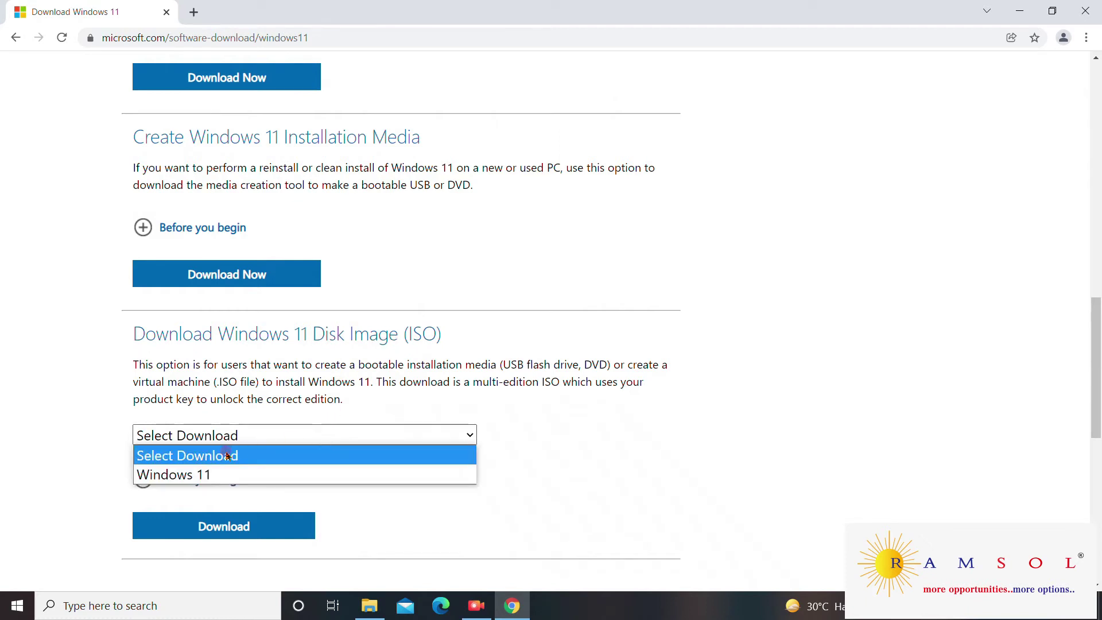
click(185, 482)
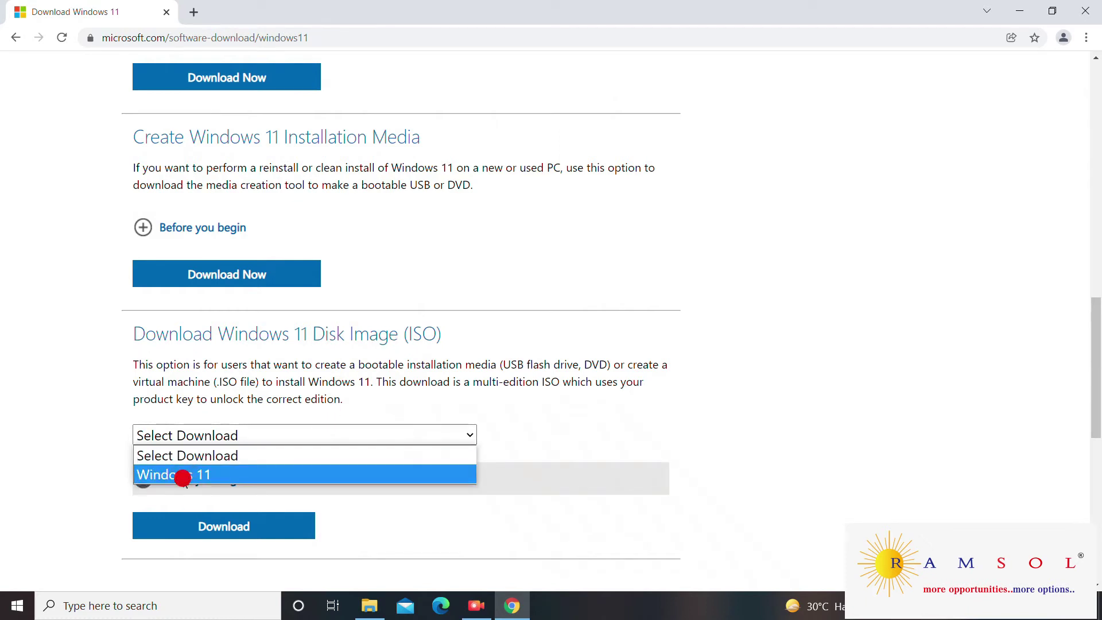
click(184, 527)
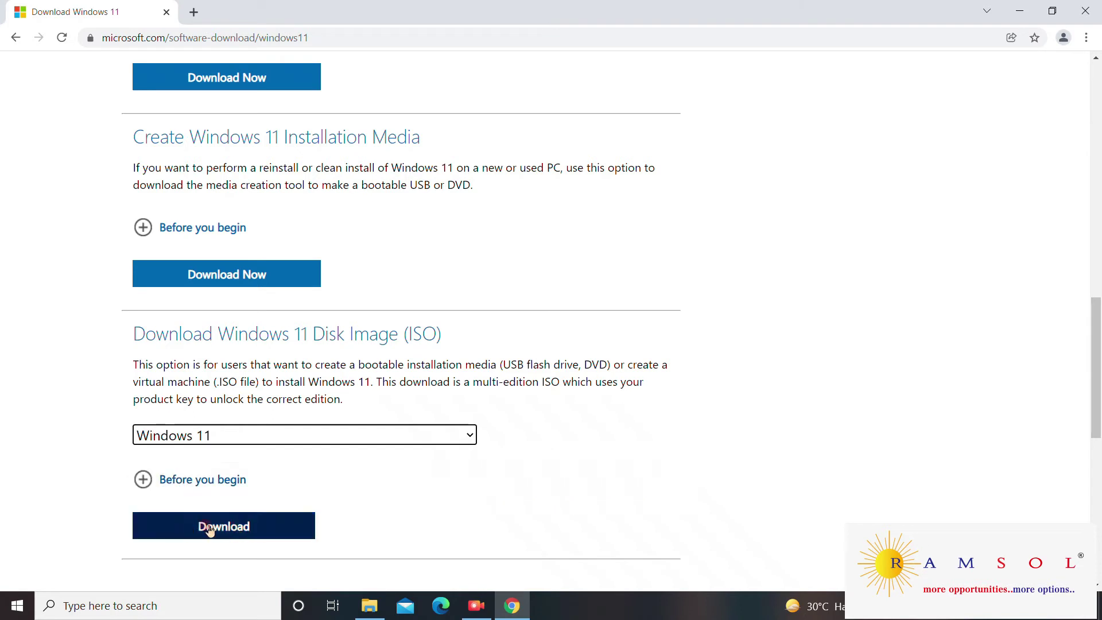
Confirm English as the product language and start the 64-bit Windows 11 download.
scroll(207, 528, down, 6)
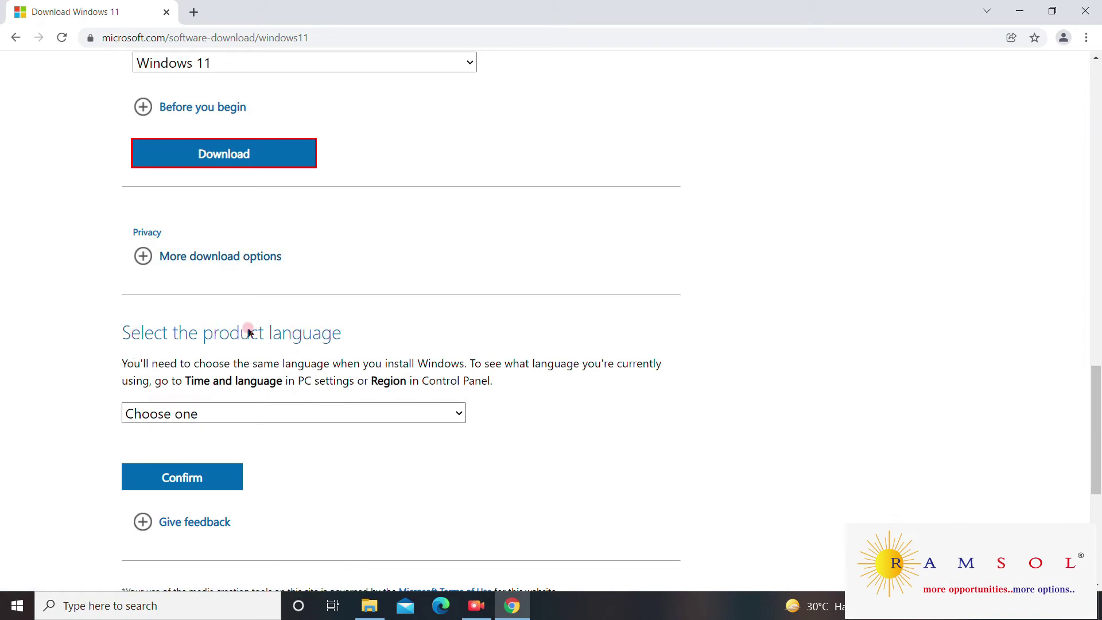
click(204, 413)
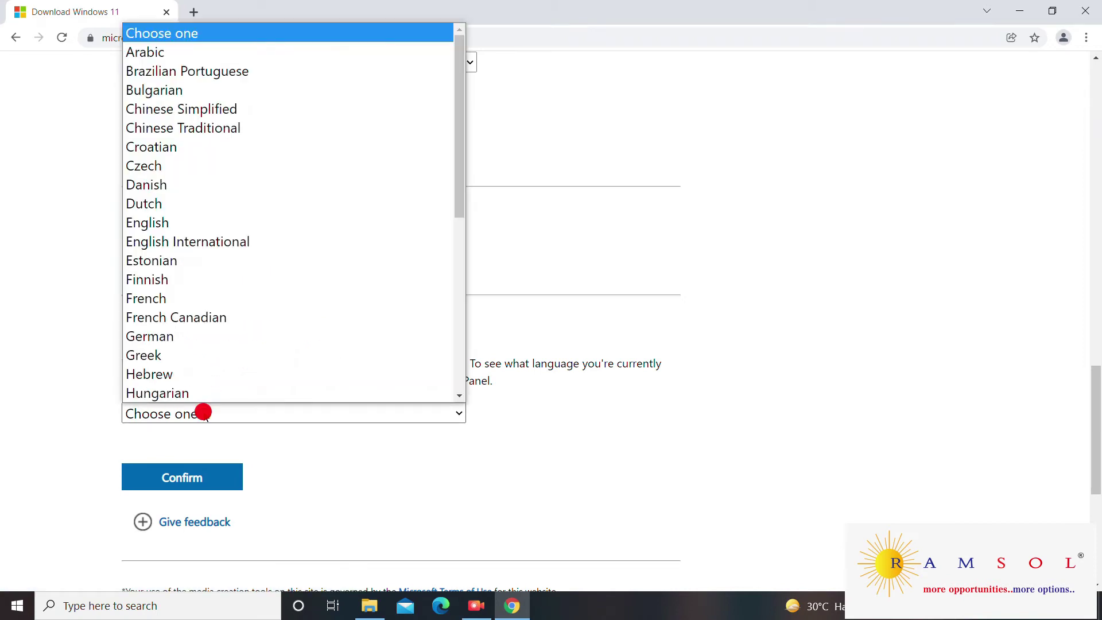
click(163, 223)
click(167, 480)
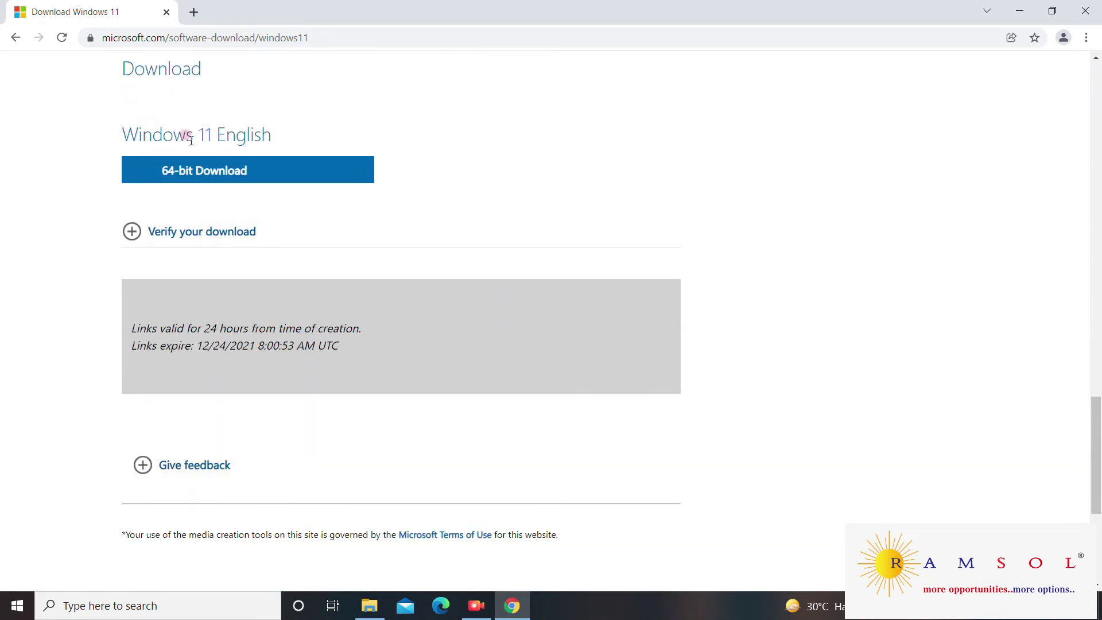
click(217, 175)
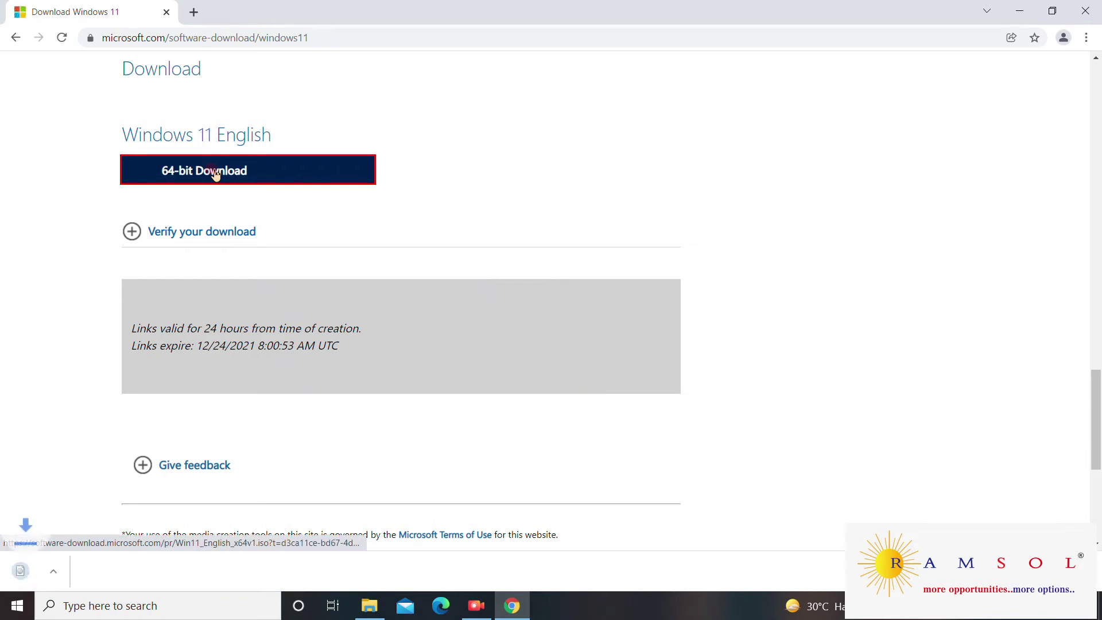
In File Explorer, open the Data (D:) drive and mount the Win11_English_x64 disc image.
click(368, 608)
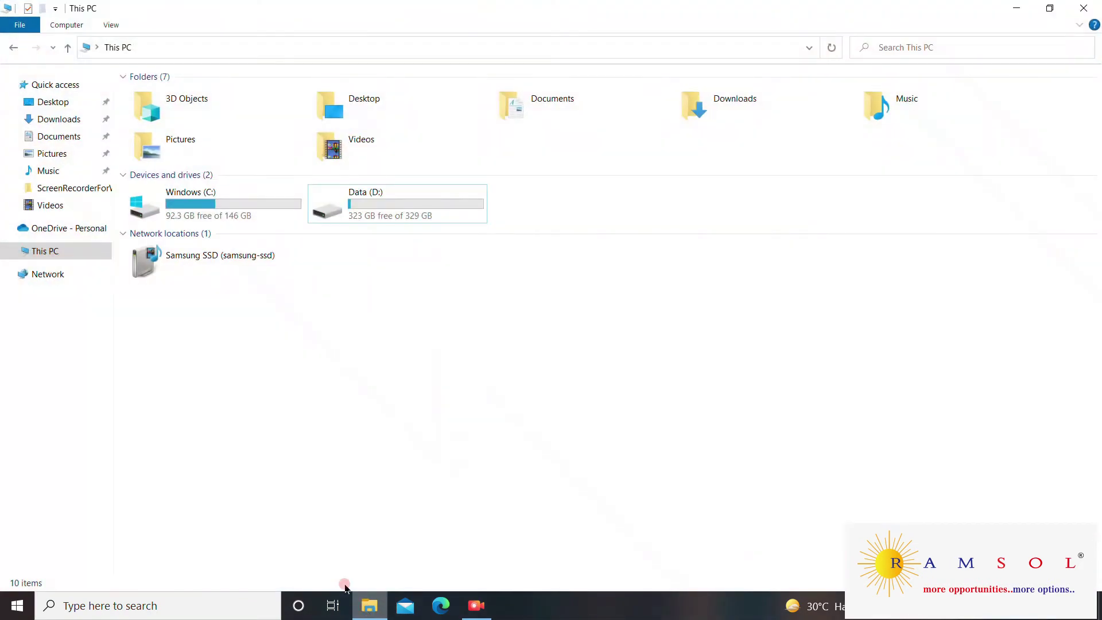
click(370, 209)
double_click(370, 209)
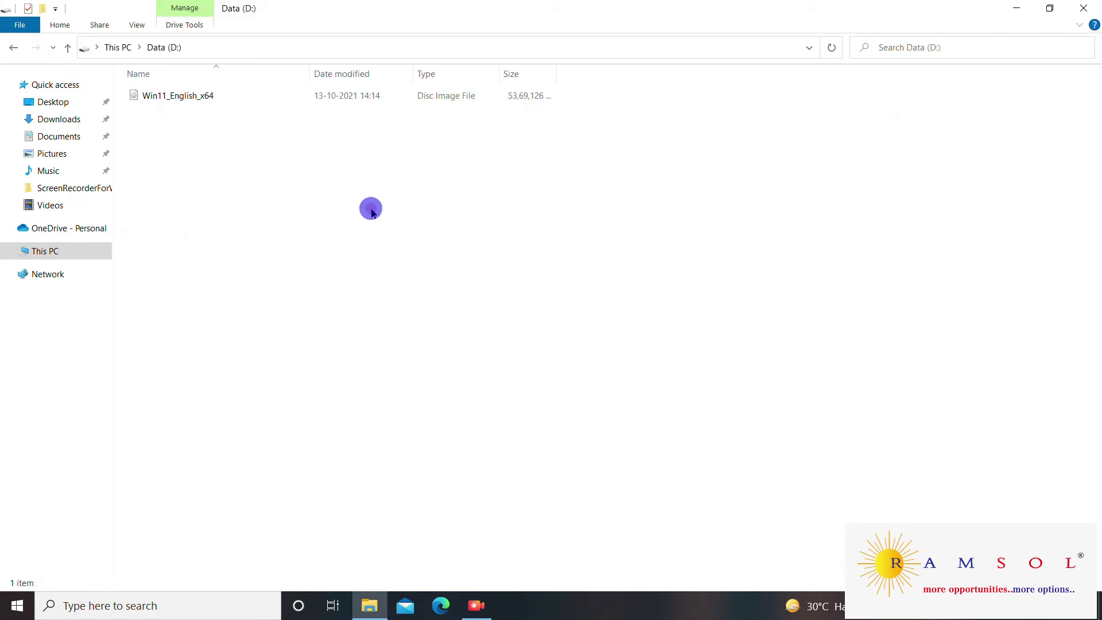
click(210, 98)
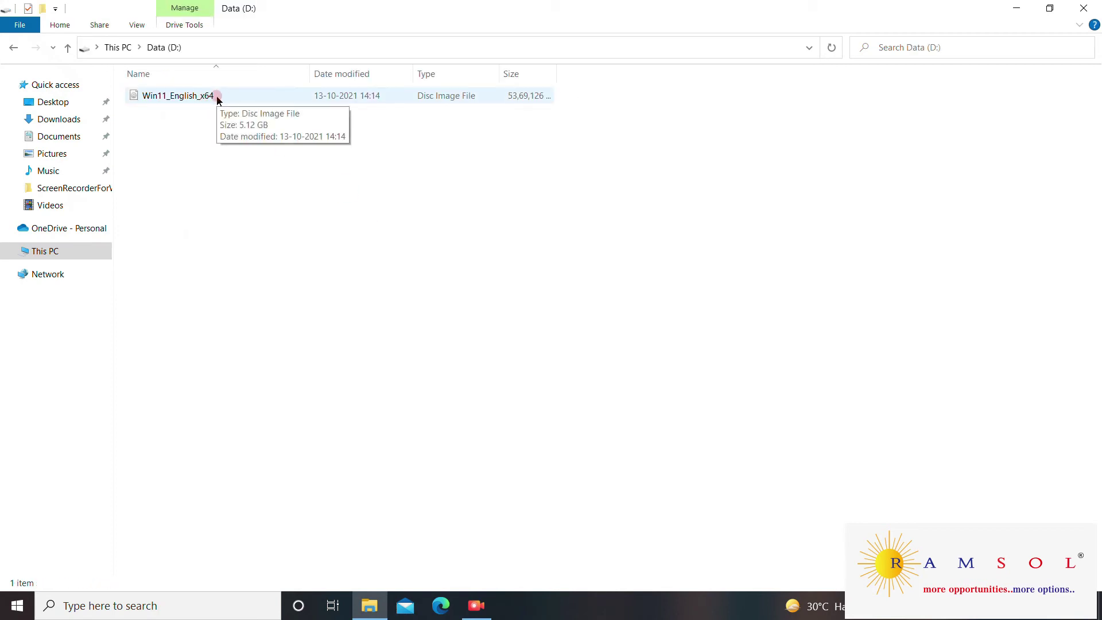
click(217, 96)
right_click(217, 98)
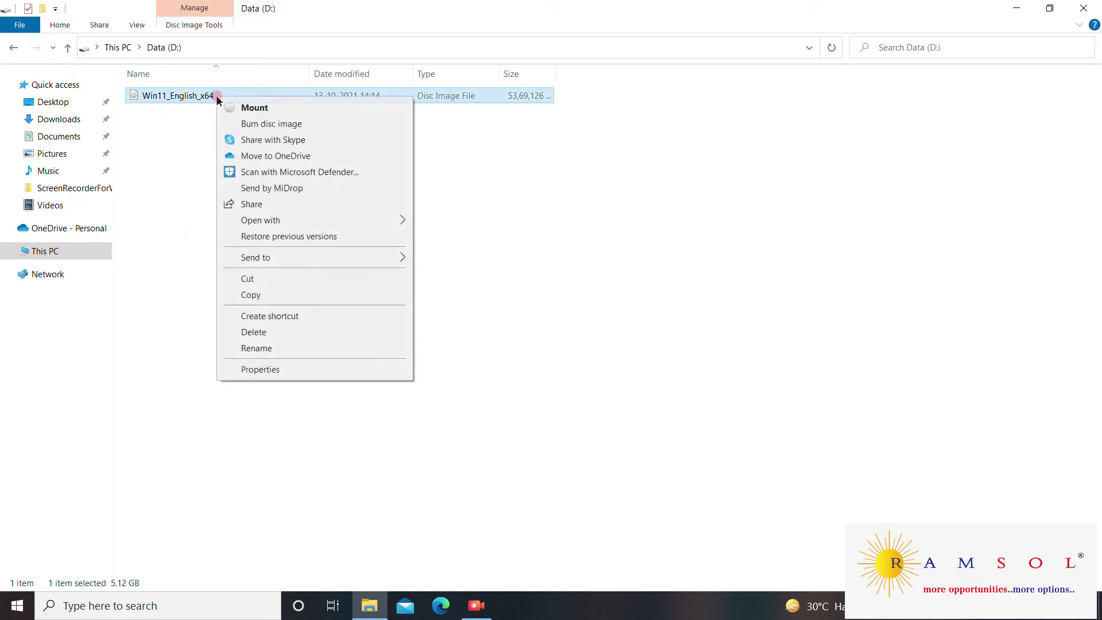
click(241, 109)
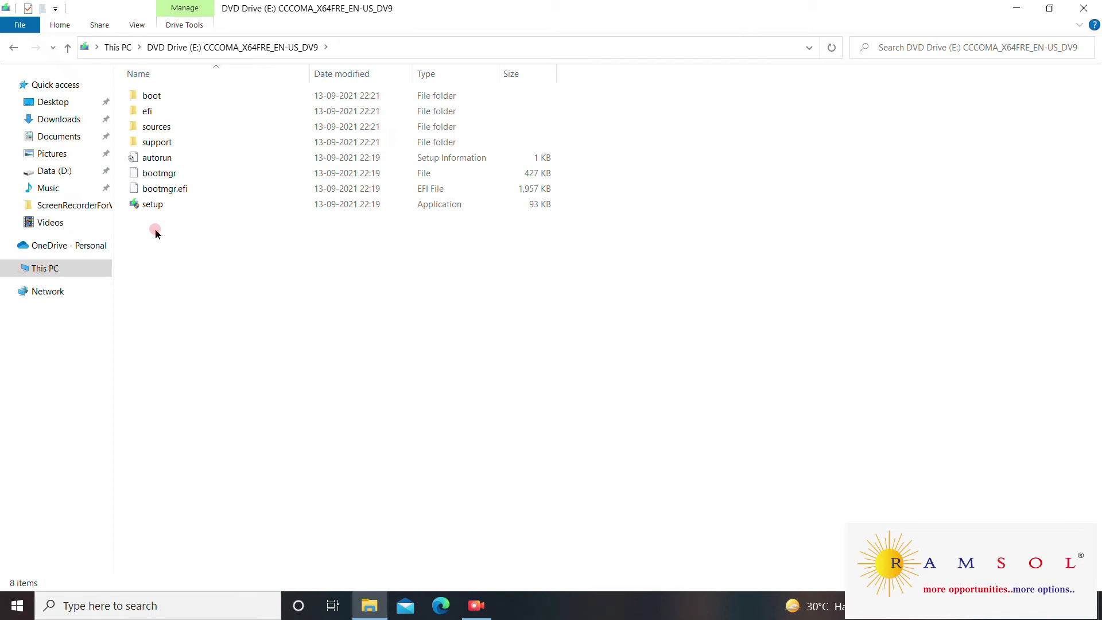
Copy all the files and folders of the mounted Windows 11 DVD drive (E:).
drag(155, 233, 147, 91)
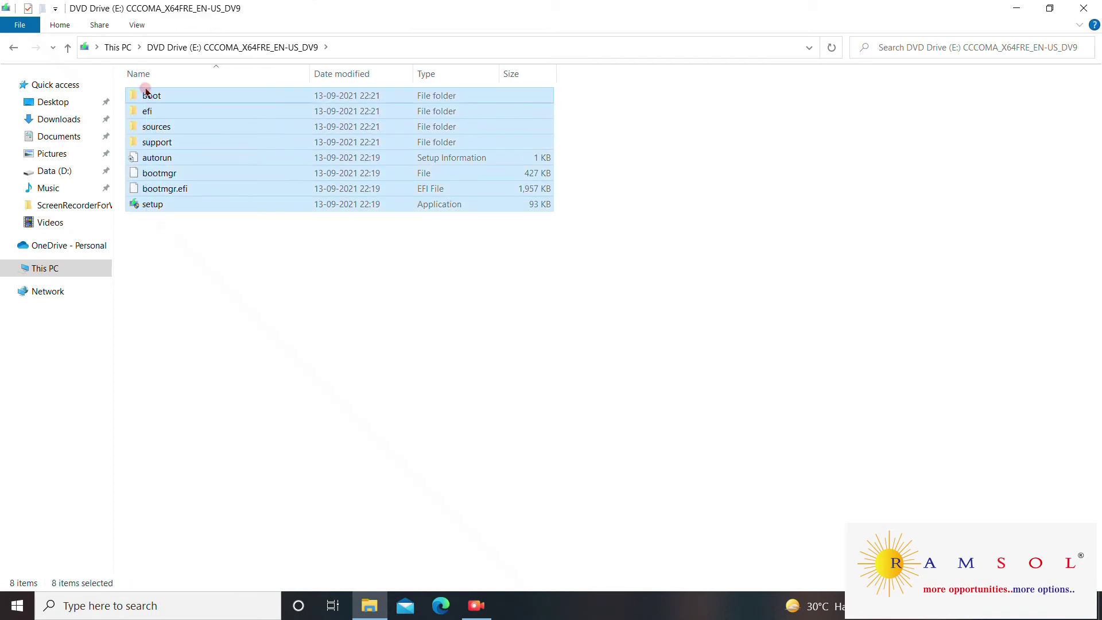
right_click(154, 120)
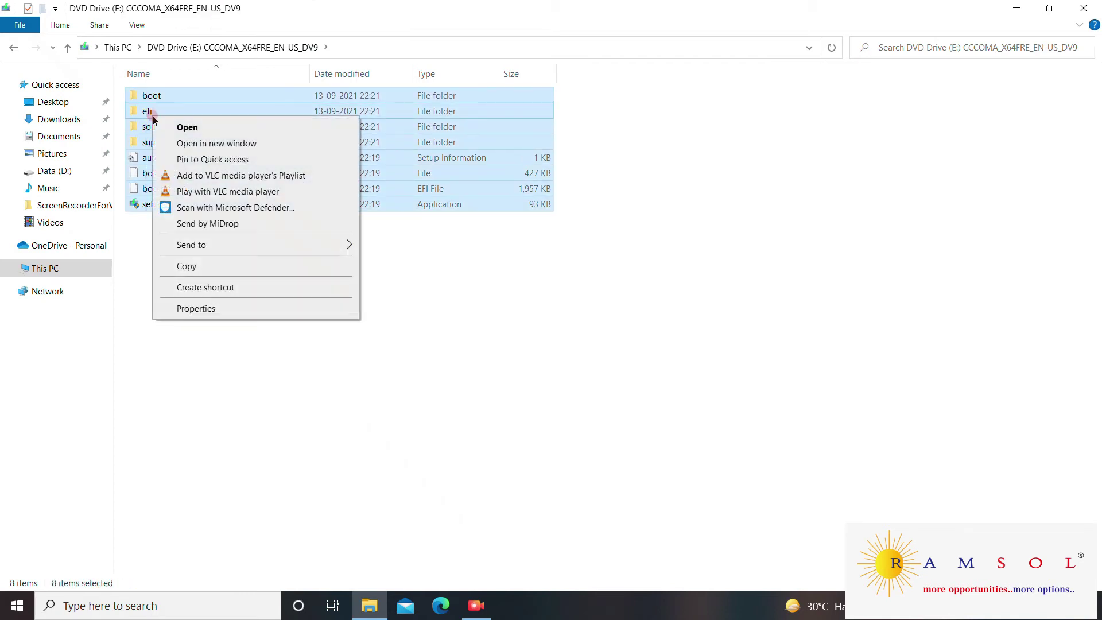
click(194, 267)
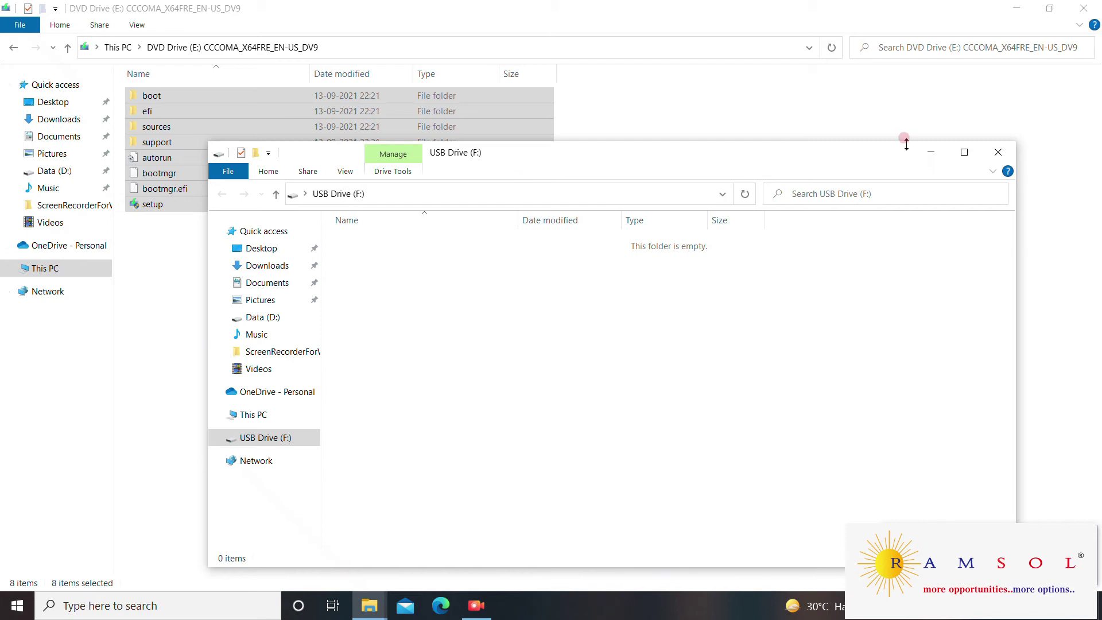
Close the extra USB drive window, open the empty USB Drive (F:) from This PC and paste the copied Windows 11 files into it.
click(998, 152)
click(92, 268)
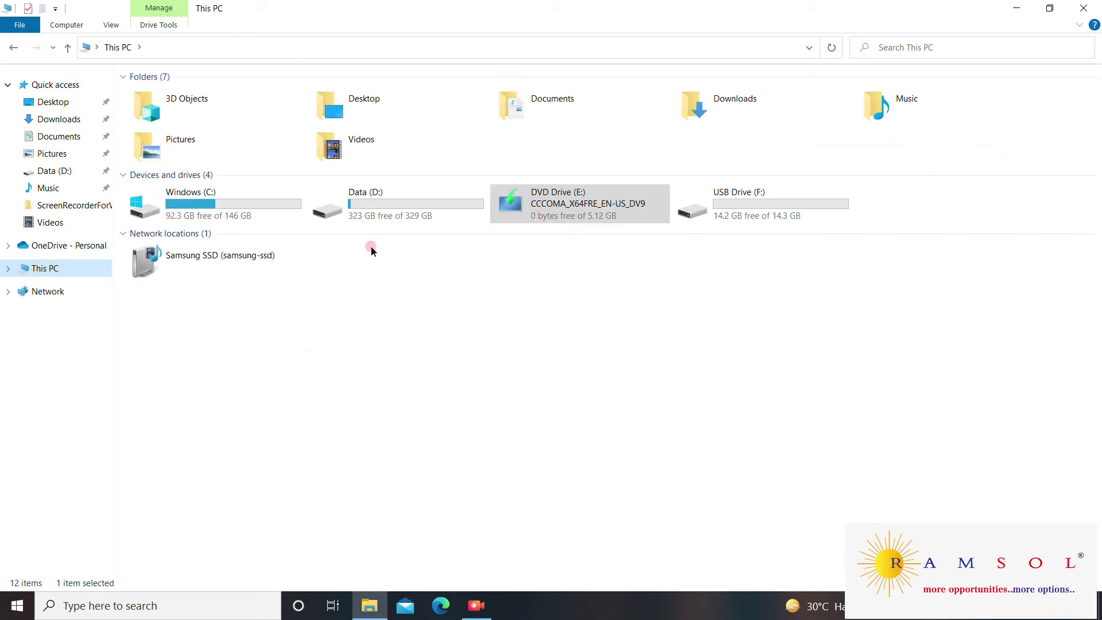
click(749, 194)
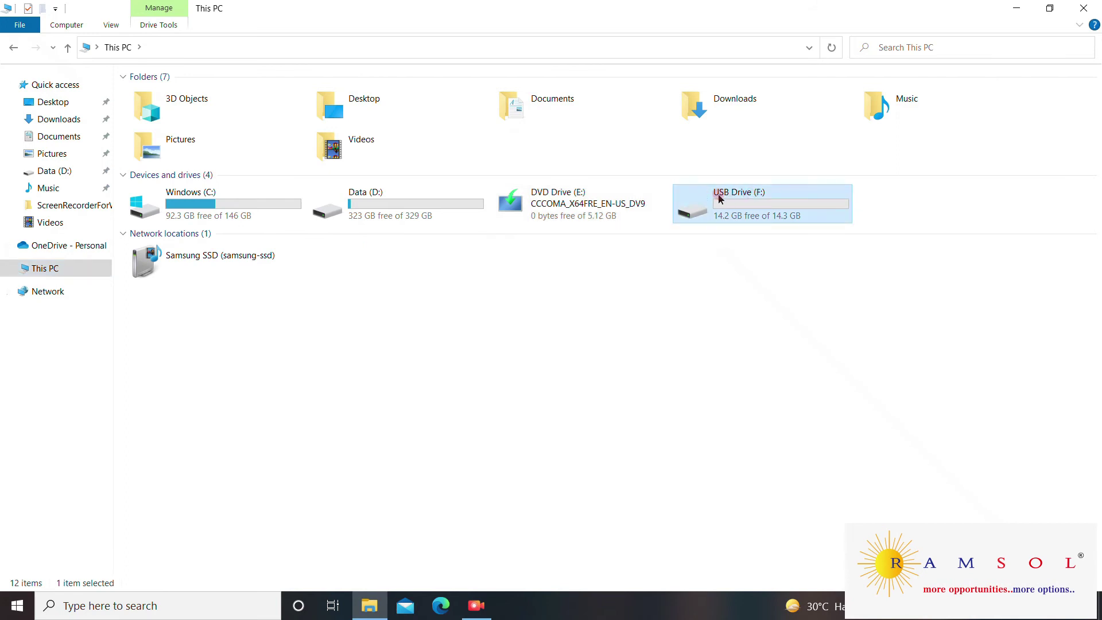
double_click(738, 201)
right_click(382, 257)
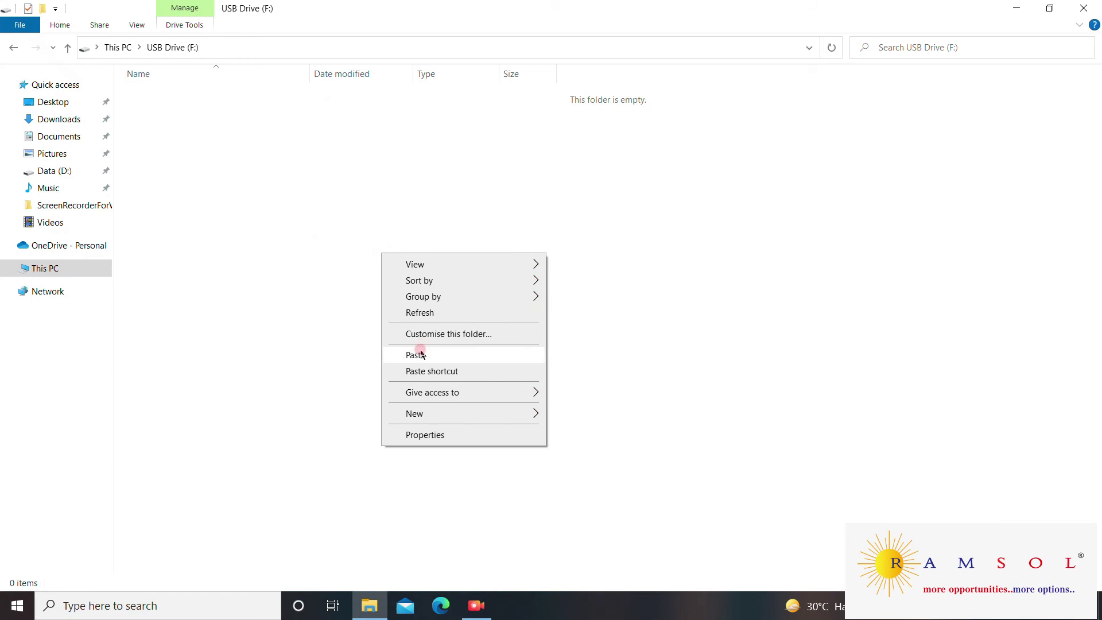
click(421, 354)
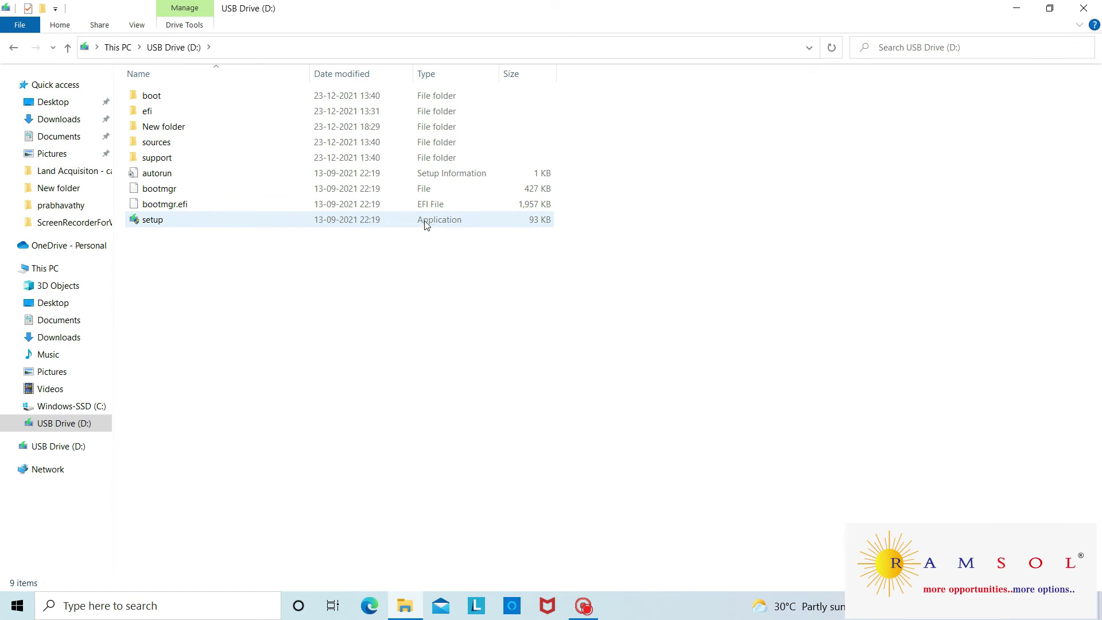
Run the setup application on USB Drive (D:) as administrator.
click(422, 225)
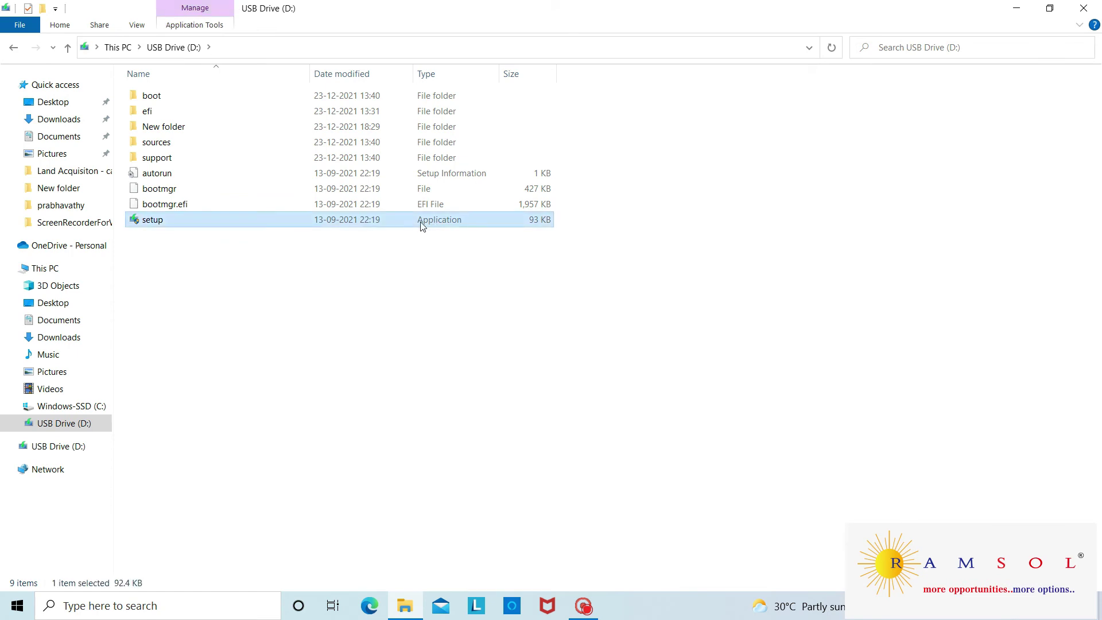
double_click(151, 221)
right_click(151, 221)
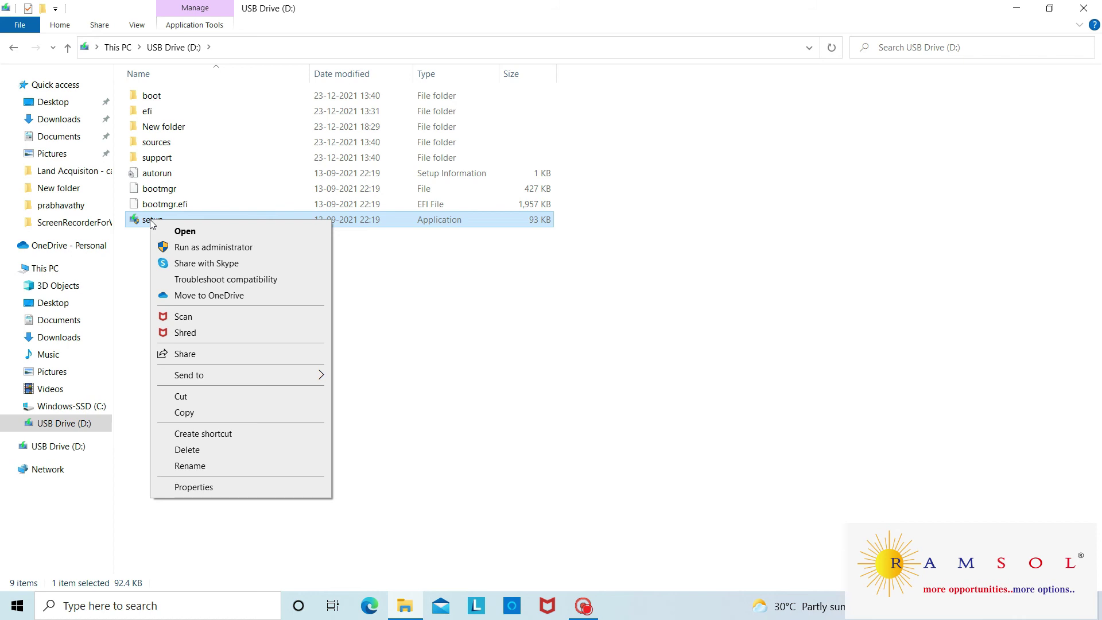
click(204, 247)
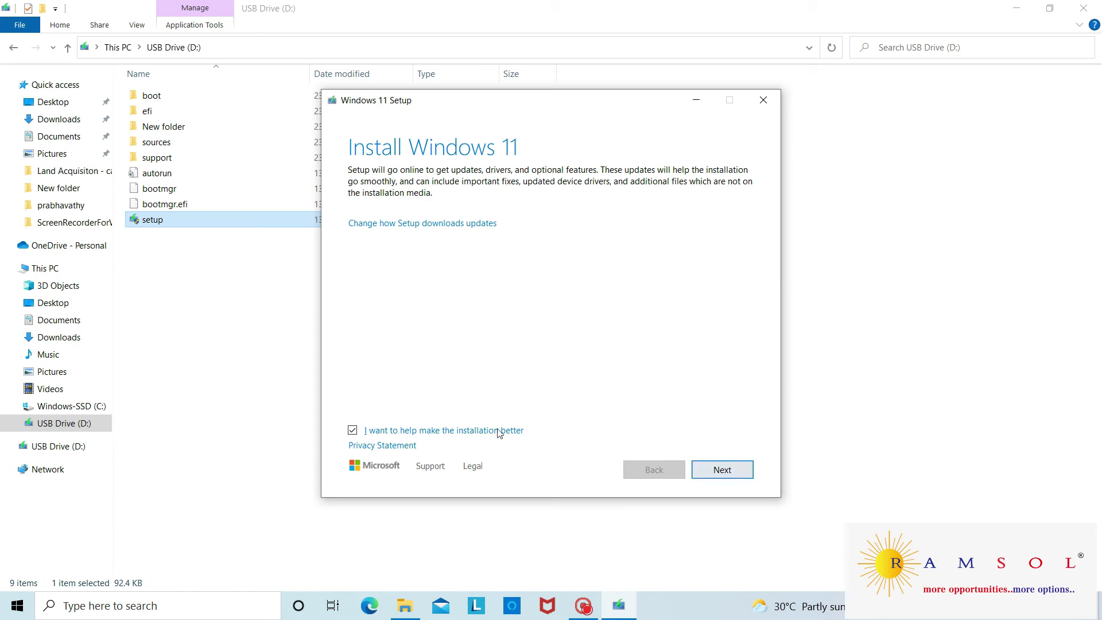
Proceed through Windows 11 Setup and start installing Windows 11 Home Single Language, keeping personal files and apps.
click(714, 470)
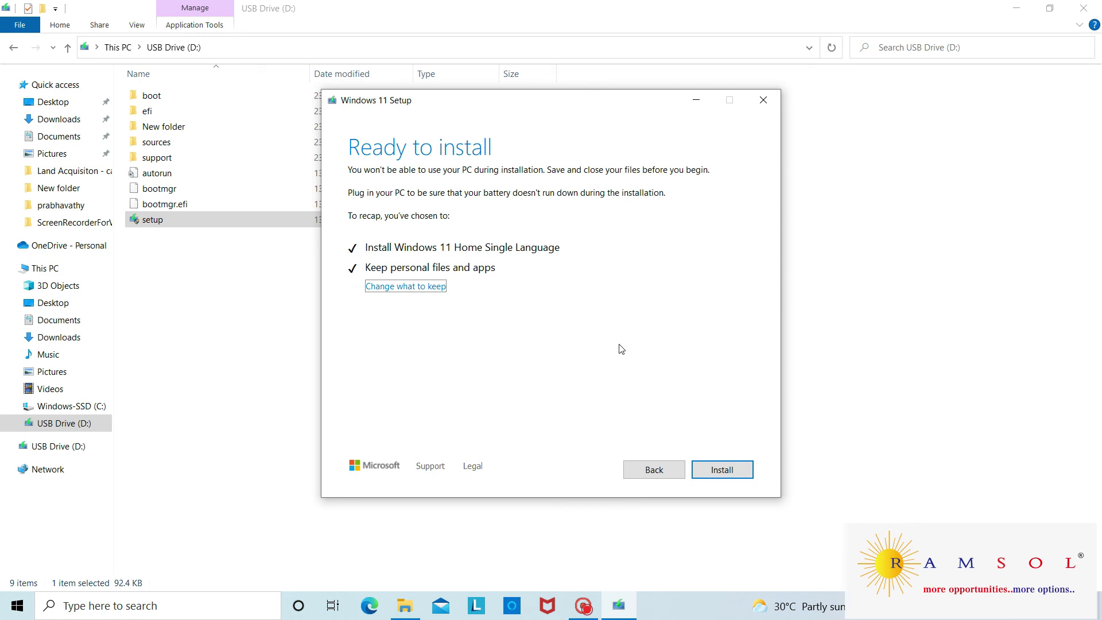
click(710, 472)
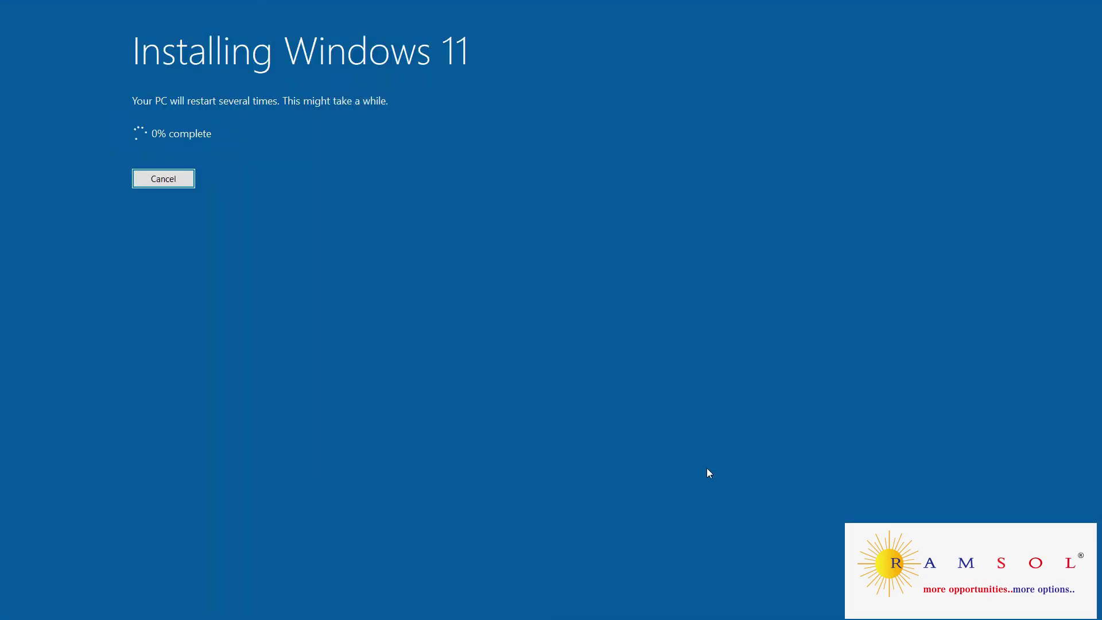